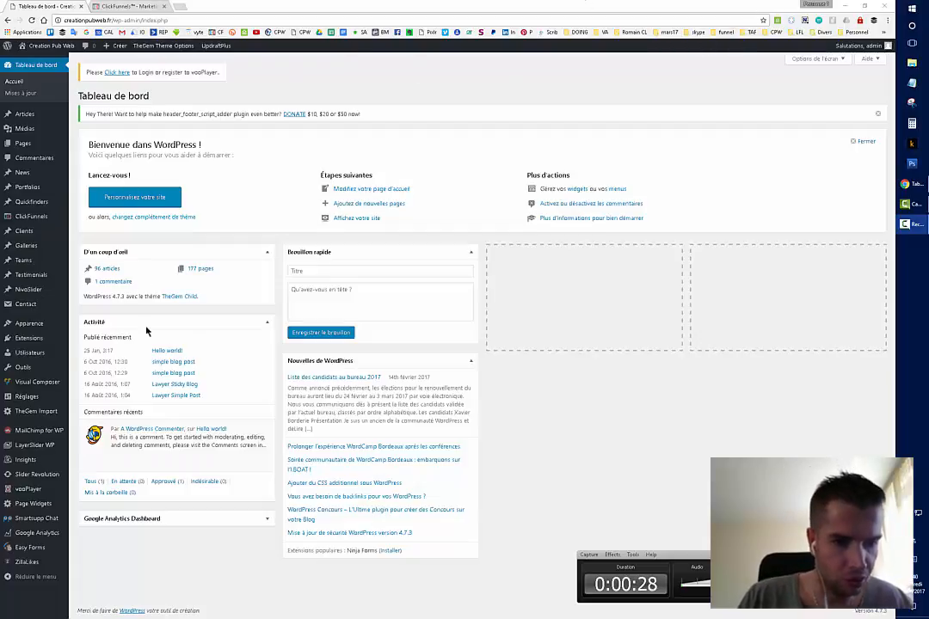
Search the WordPress directory of plugins to add for "clickfunnels"
mouse_move(69, 338)
click(84, 364)
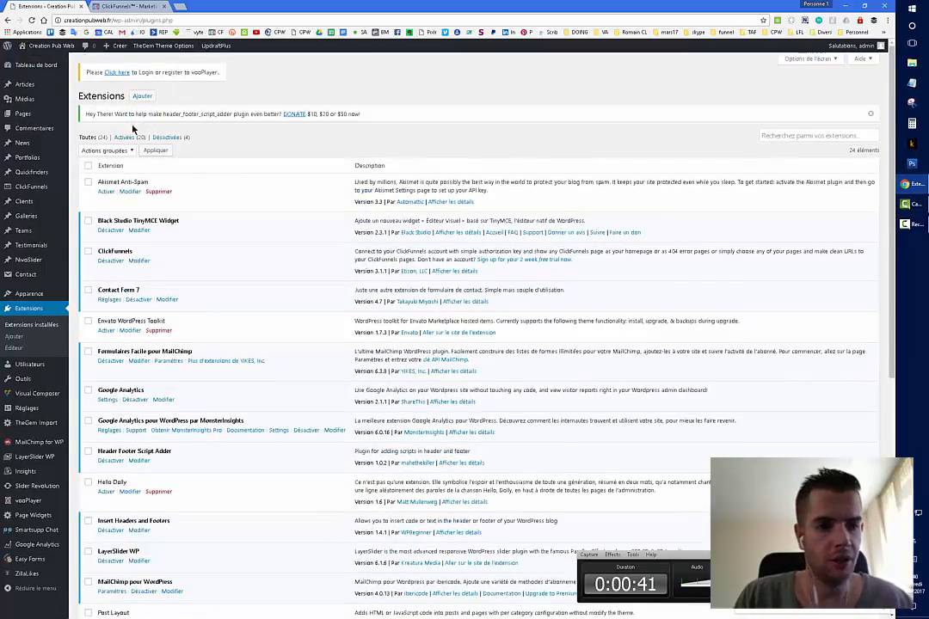
click(15, 338)
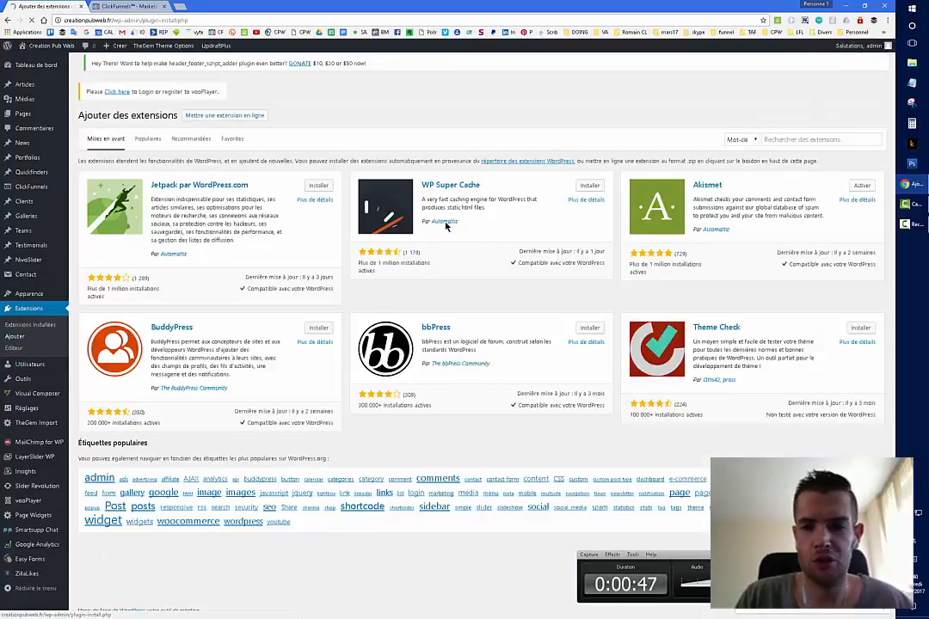
click(774, 145)
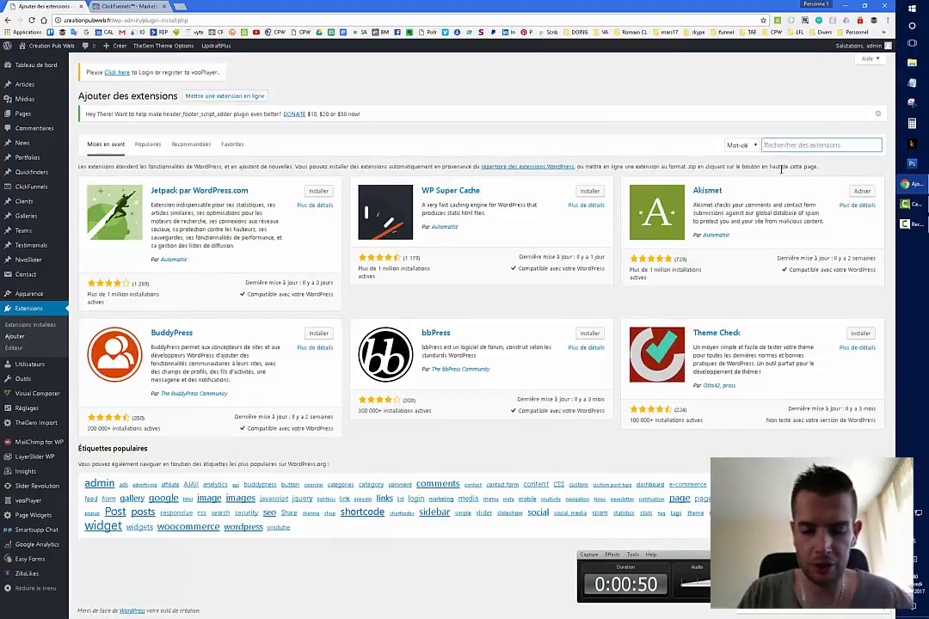
text(clikc)
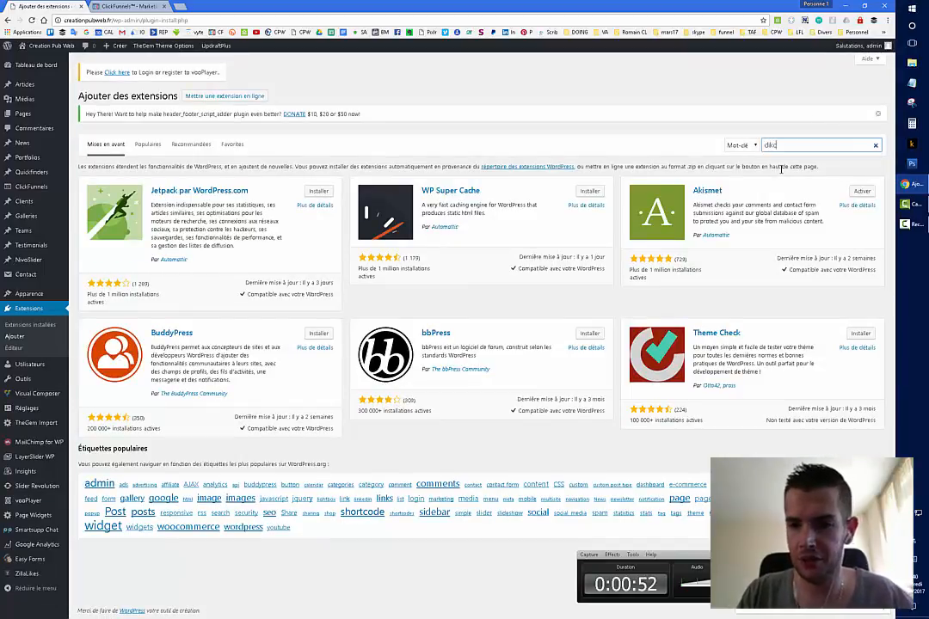
key(BackSpace)
key(BackSpace)
key(BackSpace)
text(ic)
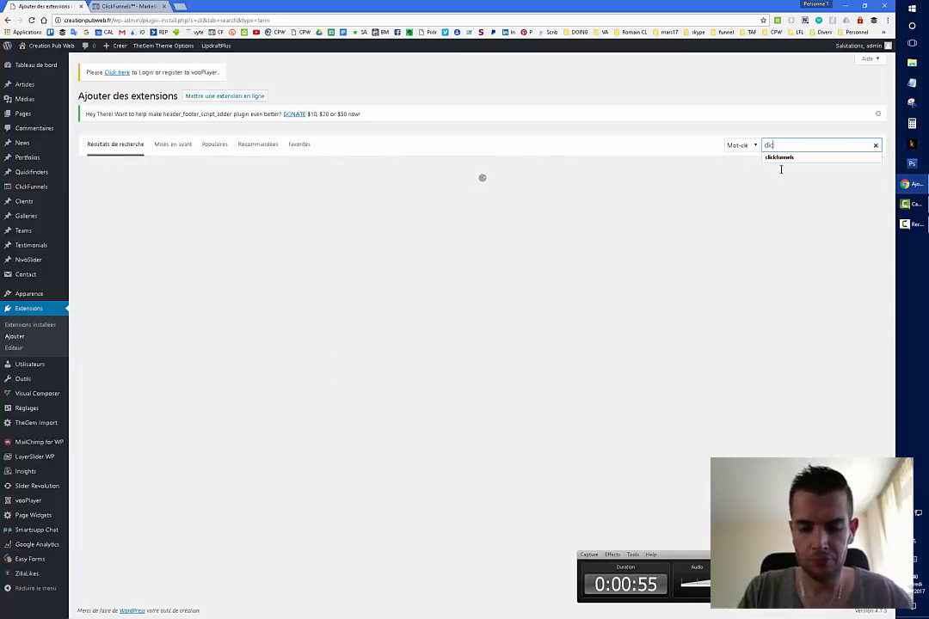
text(kf)
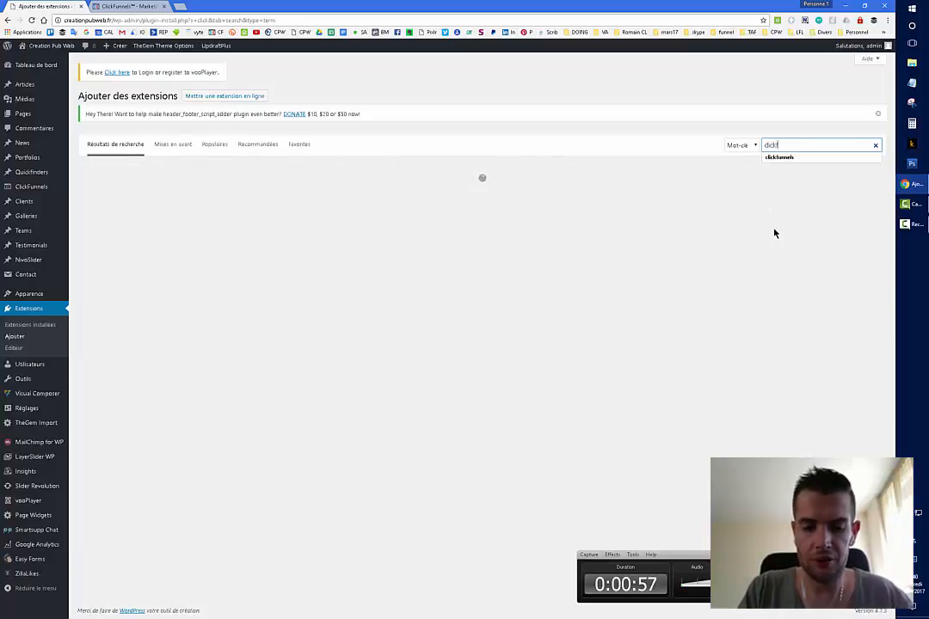
text(unnels)
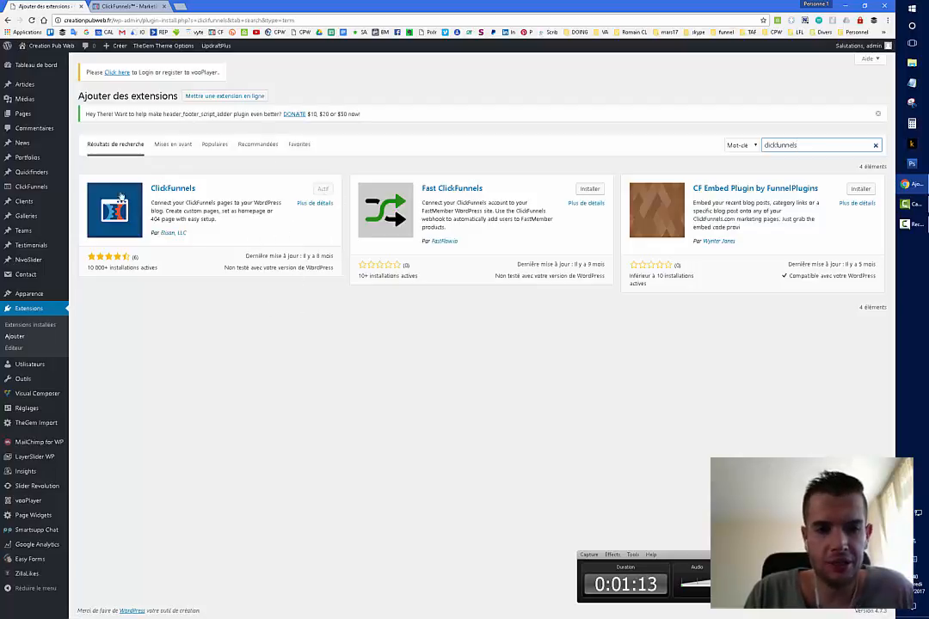
Find ClickFunnels among the installed extensions and examine its plugin code in the editor
click(19, 325)
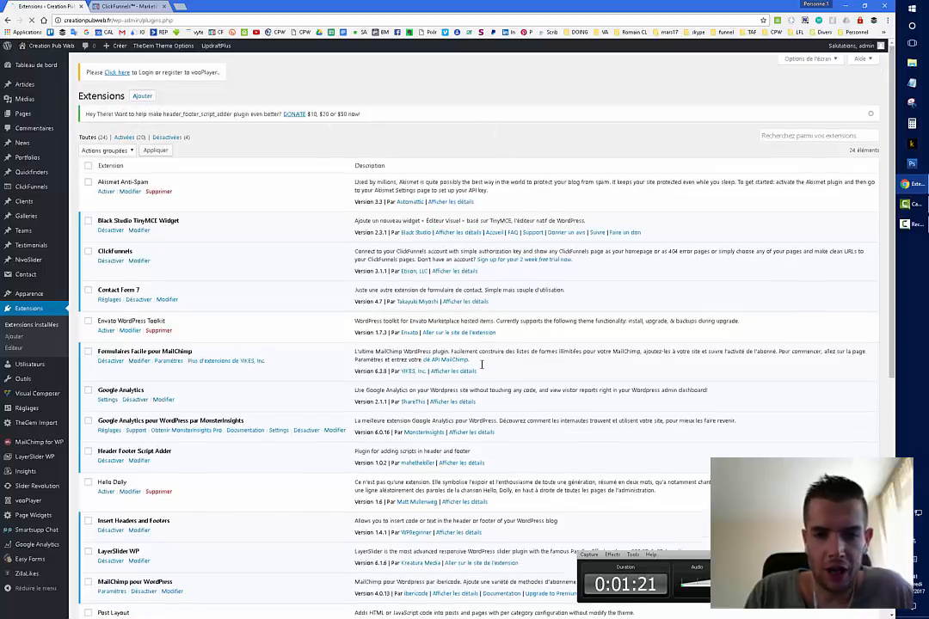
scroll(189, 269, down, 2)
scroll(161, 320, up, 2)
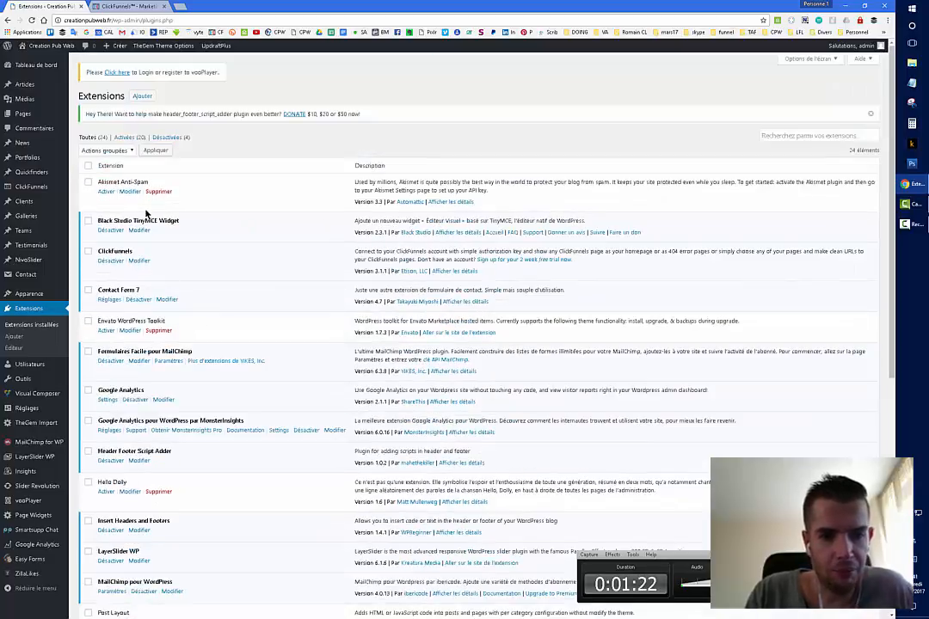
click(140, 261)
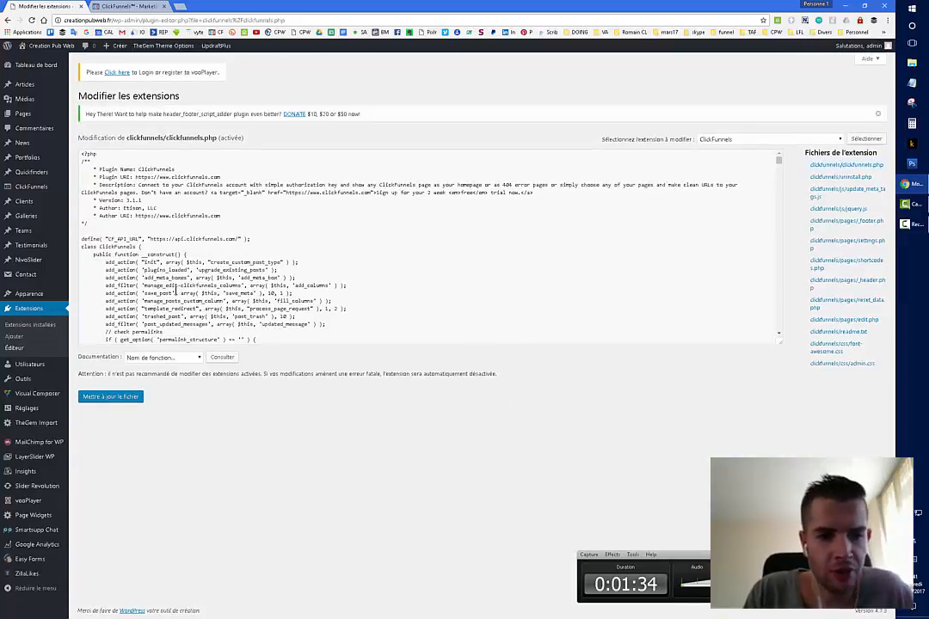
scroll(116, 335, down, 3)
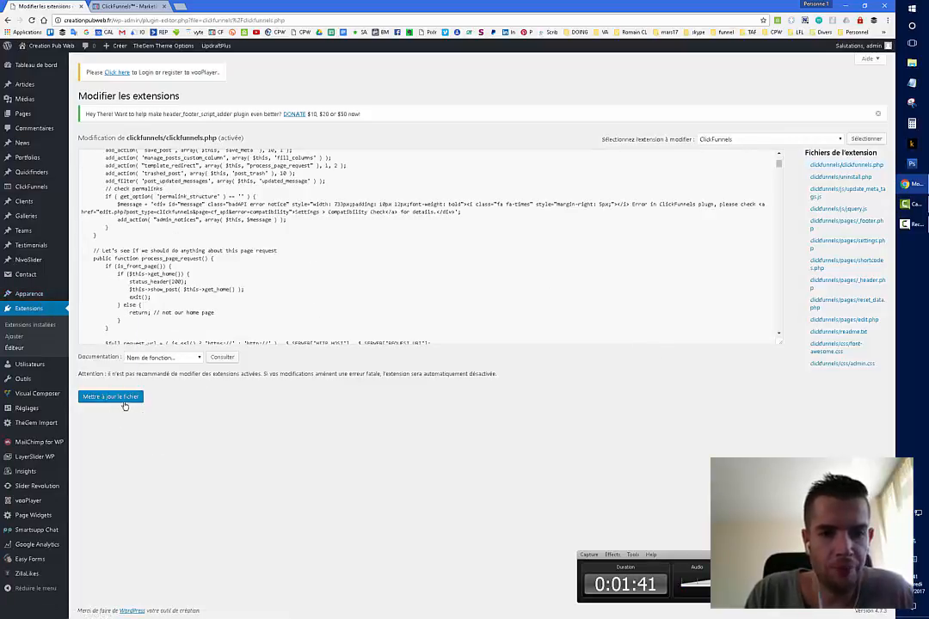
Open the ClickFunnels plugin's API Connection settings
mouse_move(22, 189)
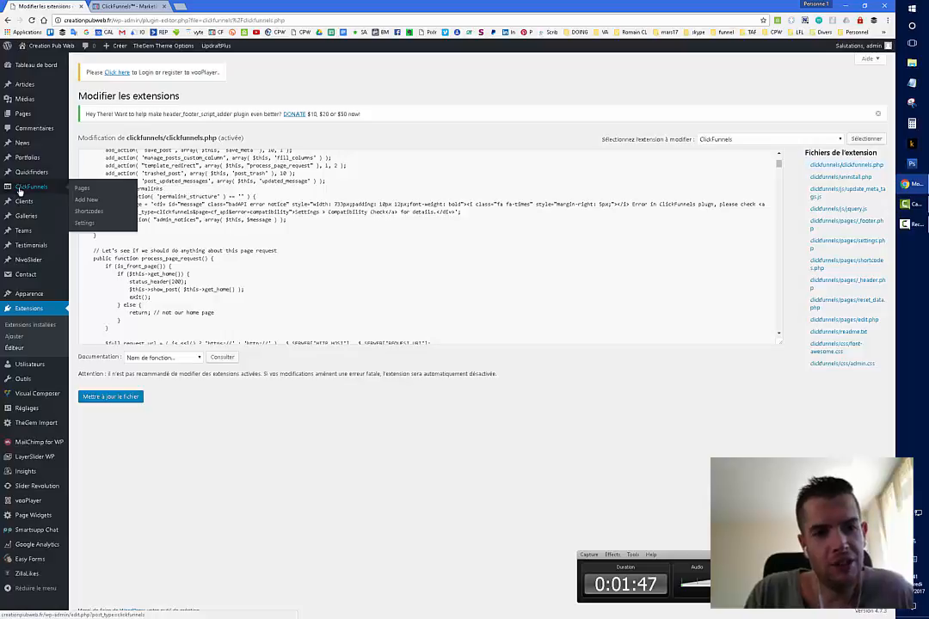
click(19, 188)
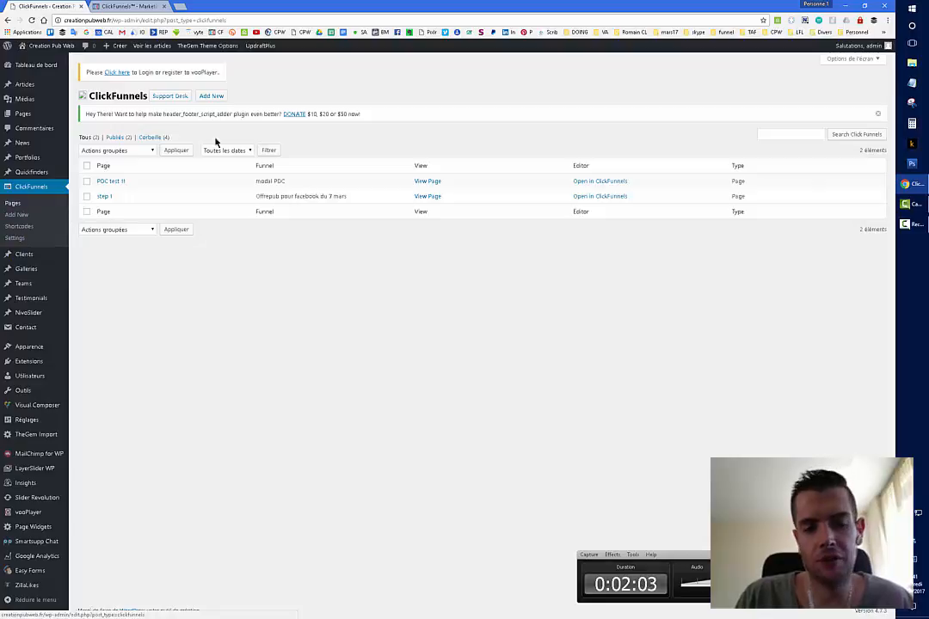
click(16, 238)
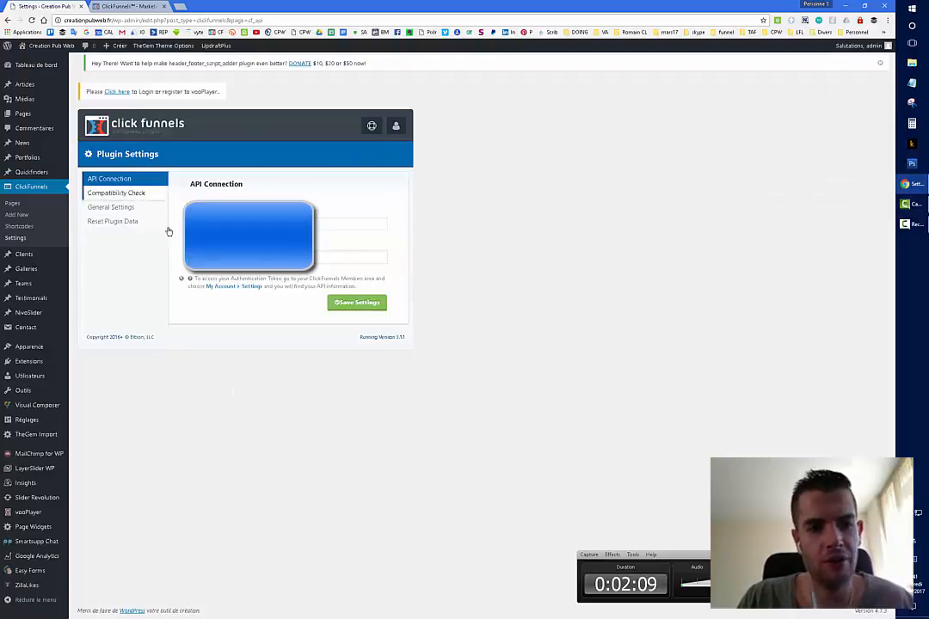
Switch to the ClickFunnels web app and locate the WordPress API Key in the account details
click(144, 6)
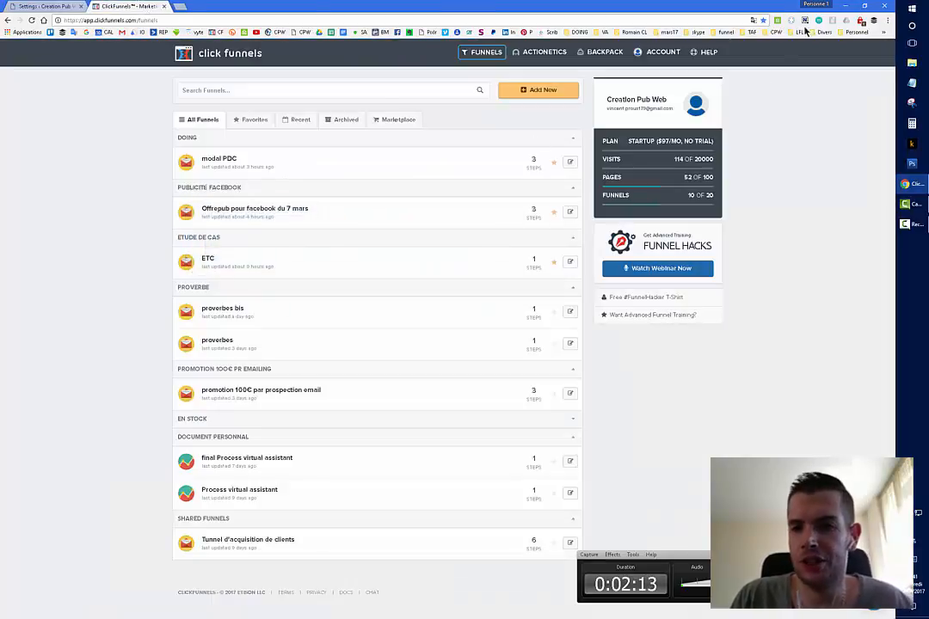
click(664, 53)
click(665, 54)
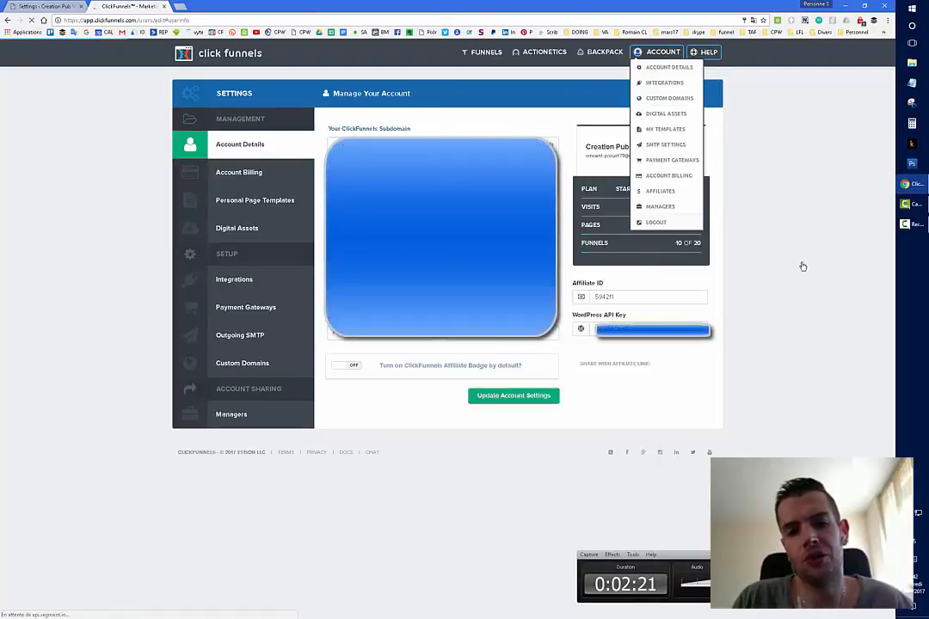
drag(675, 338, 604, 338)
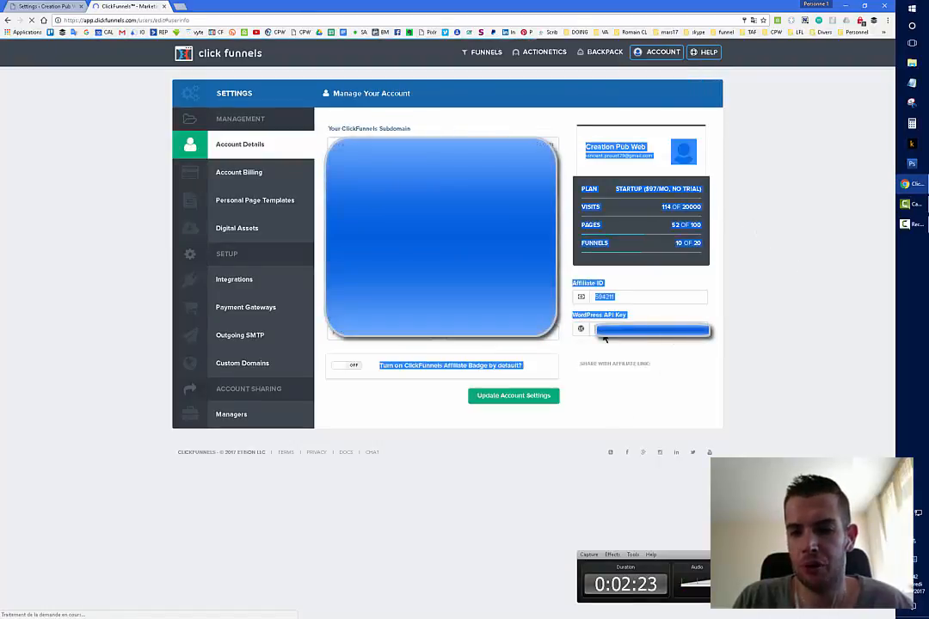
click(601, 337)
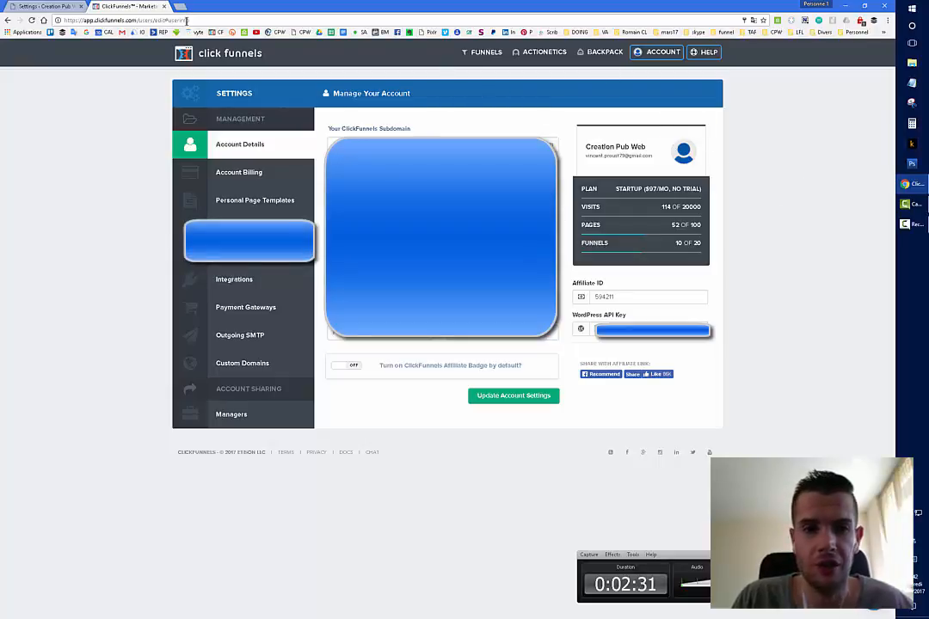
Return to the plugin settings in WordPress and review the Compatibility Check and General Settings
click(53, 5)
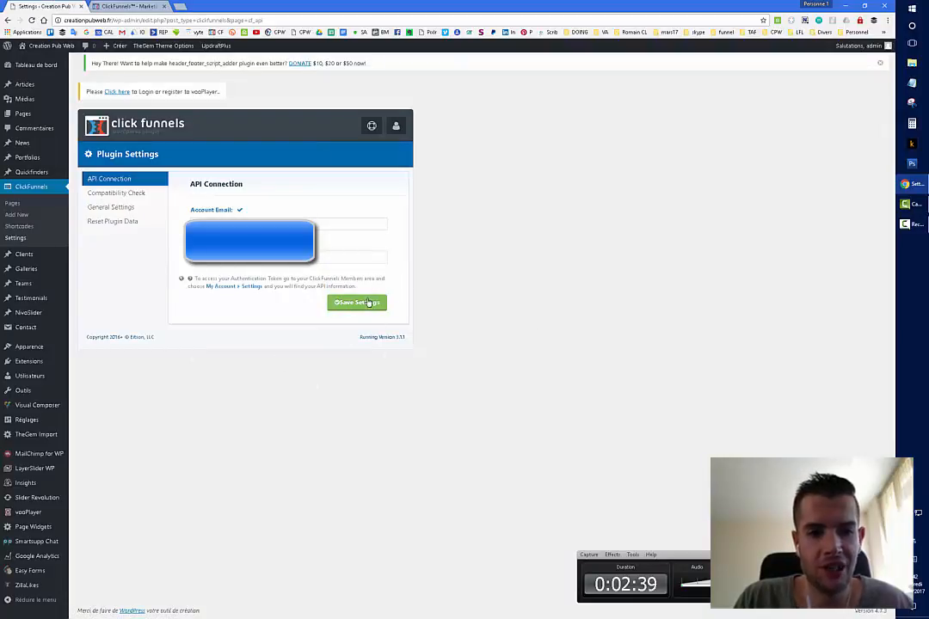
click(148, 194)
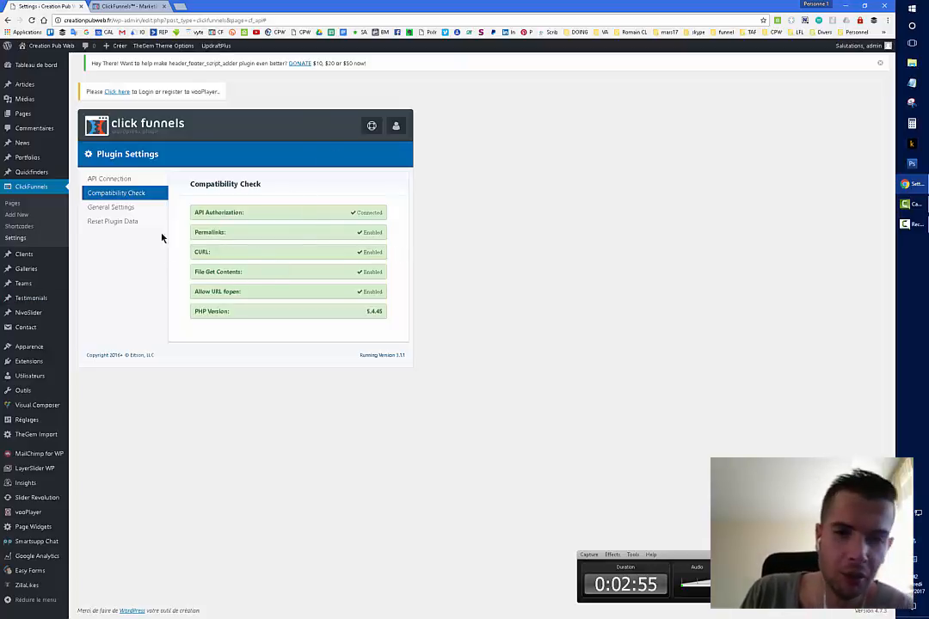
click(126, 207)
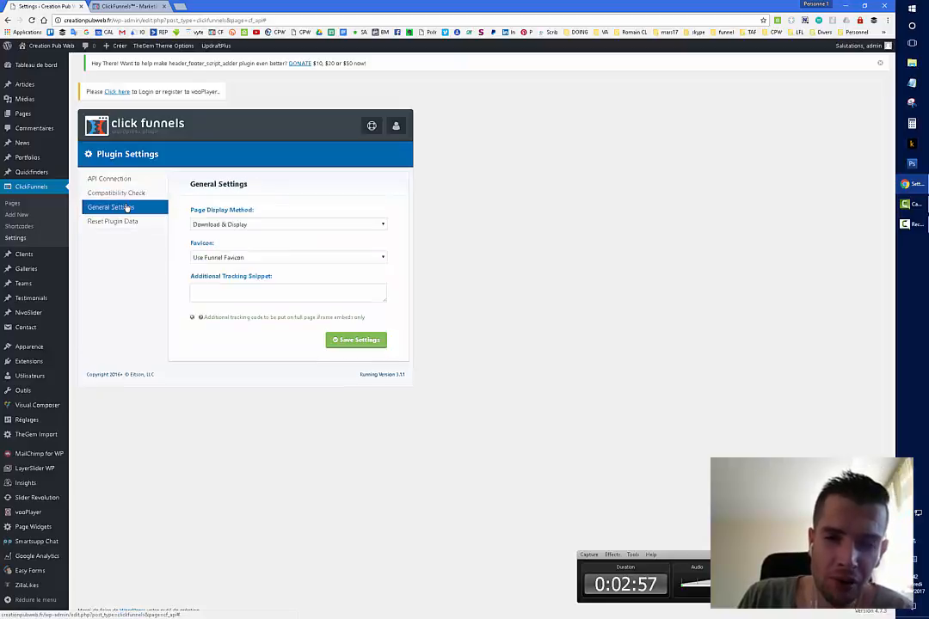
click(124, 221)
click(125, 209)
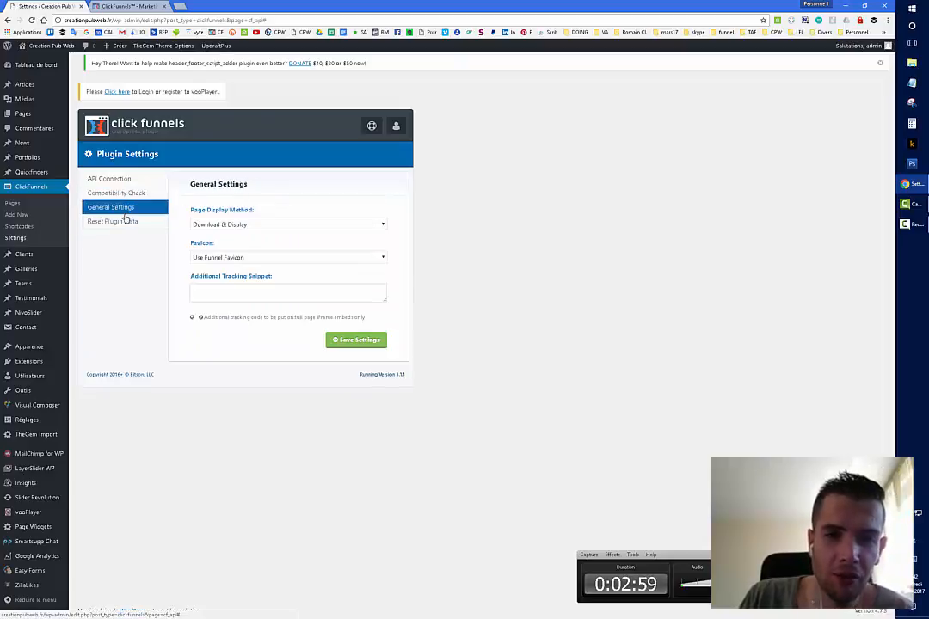
click(101, 193)
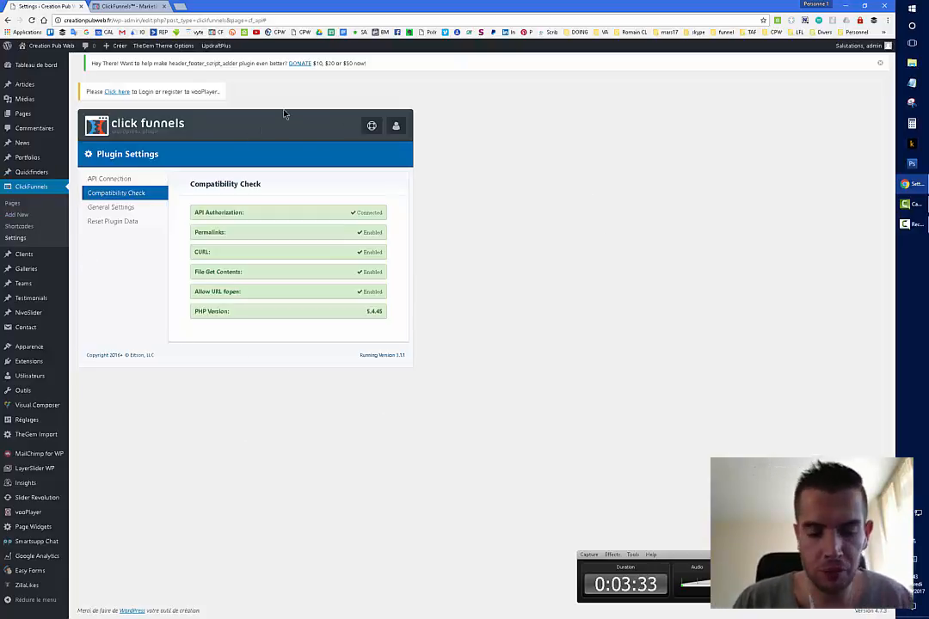
Start a new ClickFunnels page as a Regular Page using the funnel "promotion 100€ par prospection email" and its Optin step
click(23, 216)
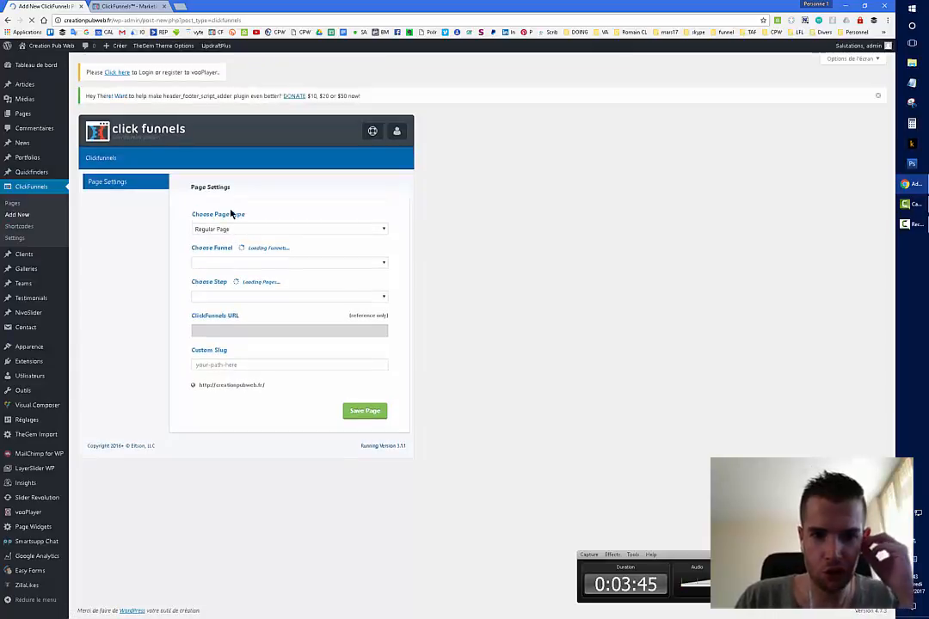
click(325, 230)
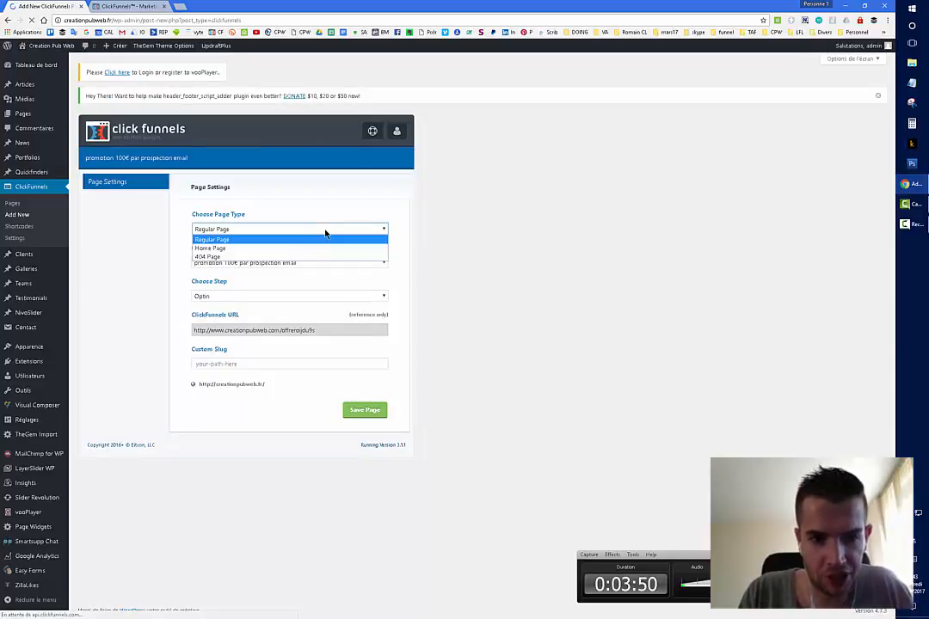
click(251, 239)
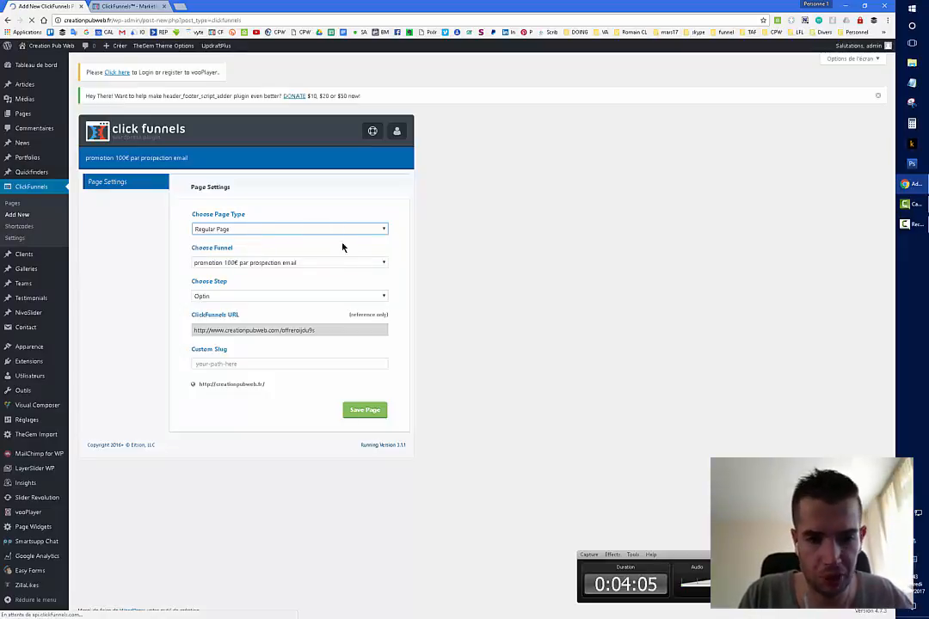
click(328, 266)
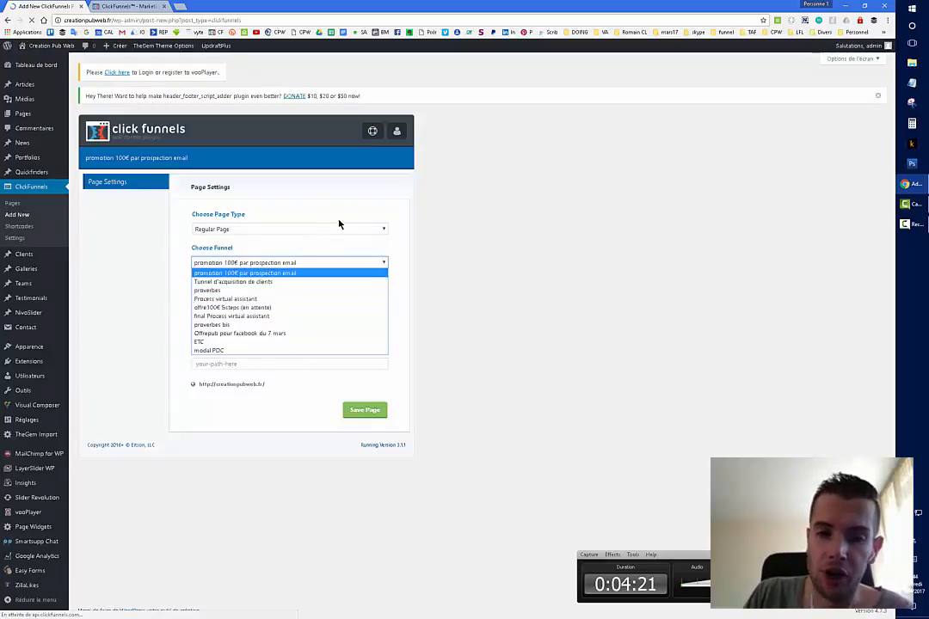
click(329, 417)
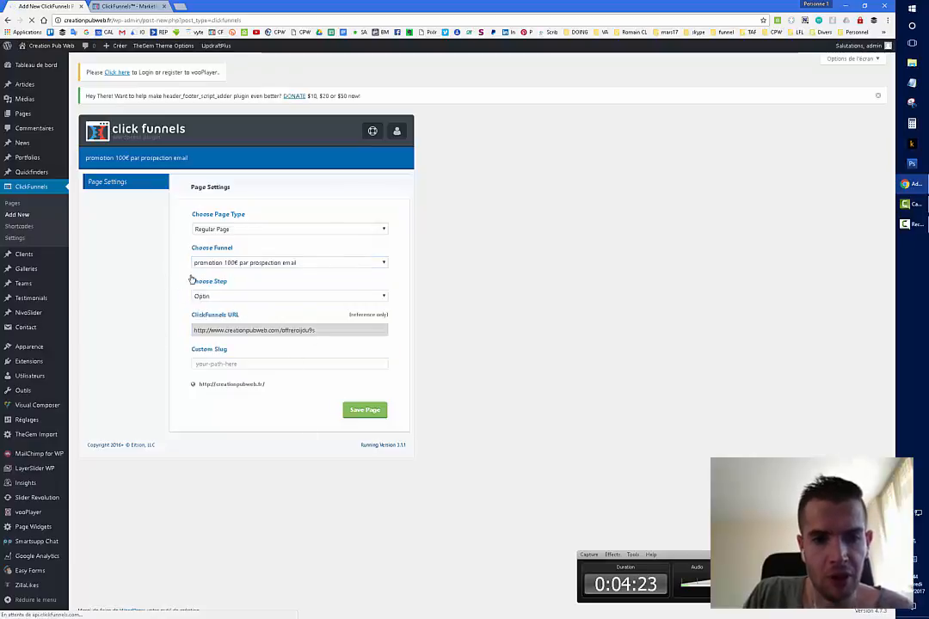
click(378, 296)
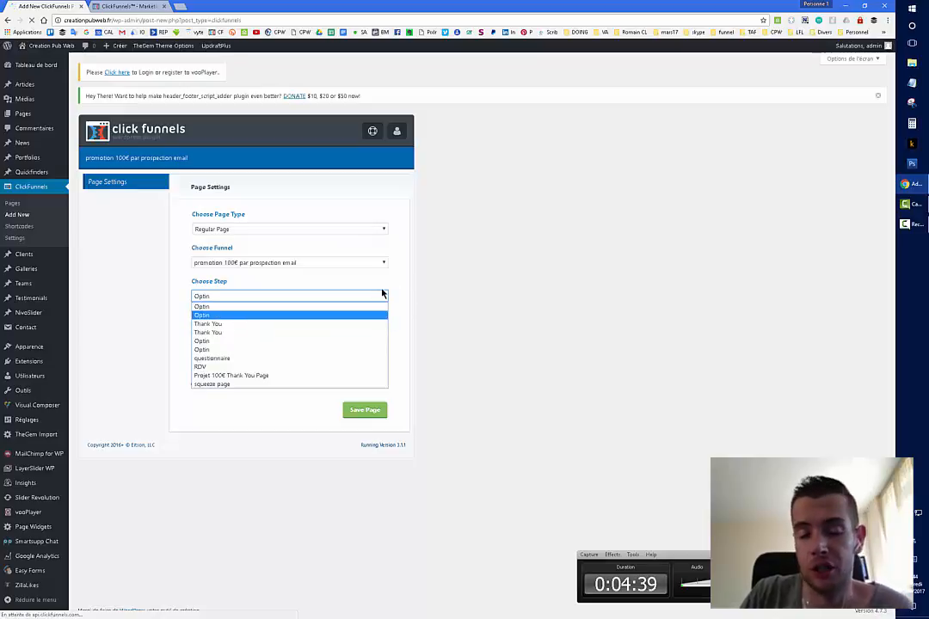
click(111, 344)
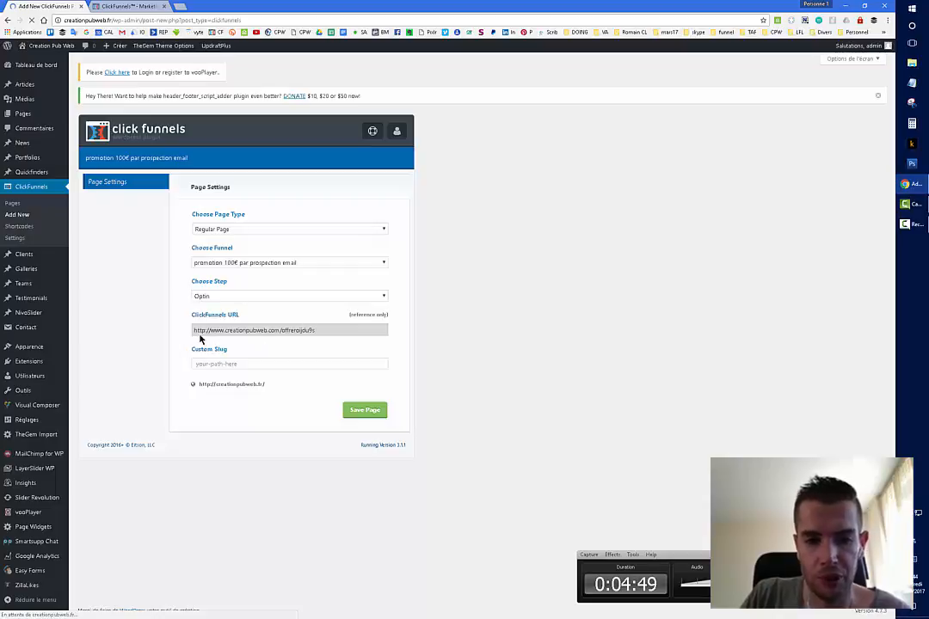
click(227, 365)
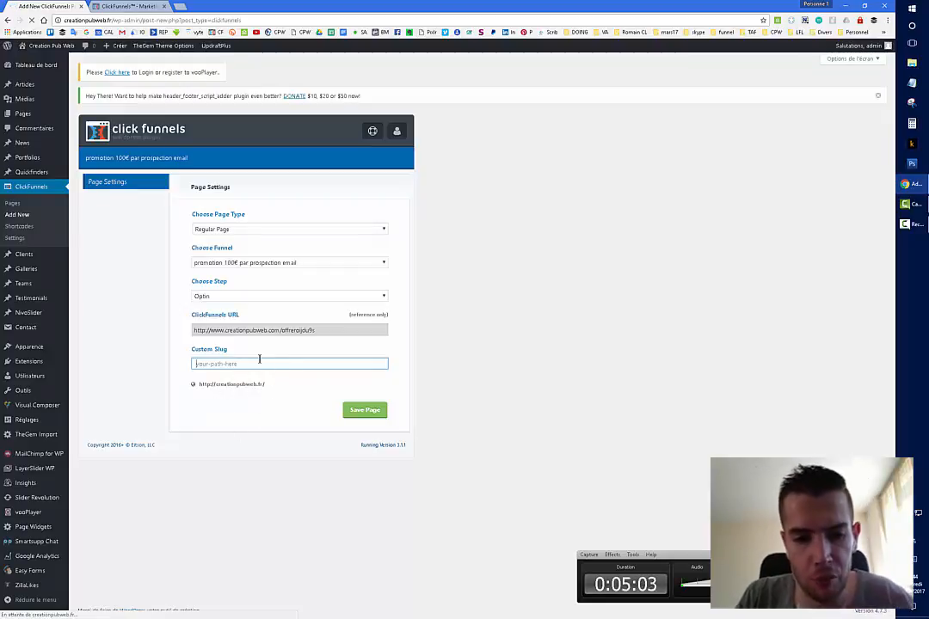
text(jlkvnqjdsnvjss)
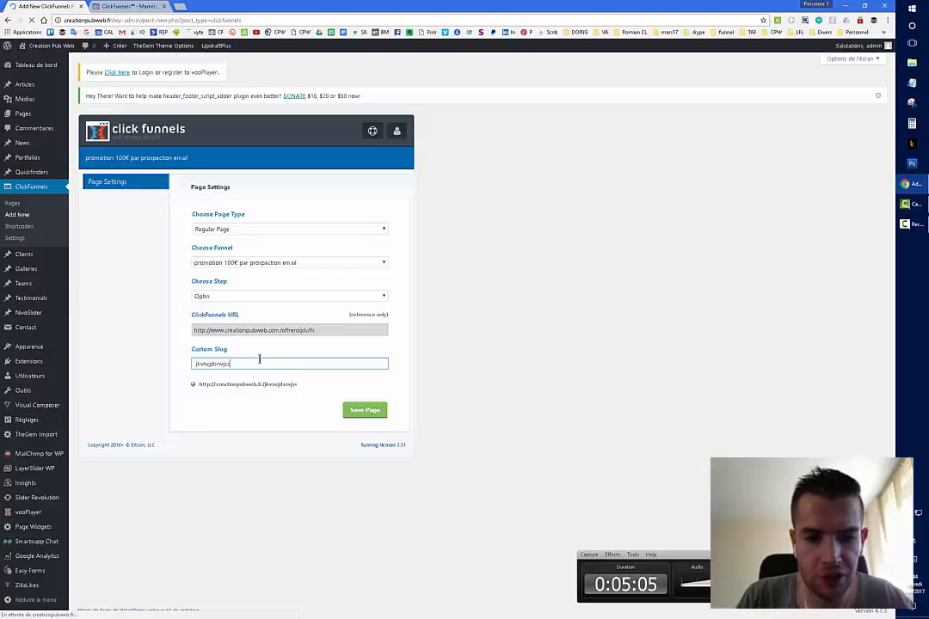
key(BackSpace)
key(BackSpace)
key(BackSpace)
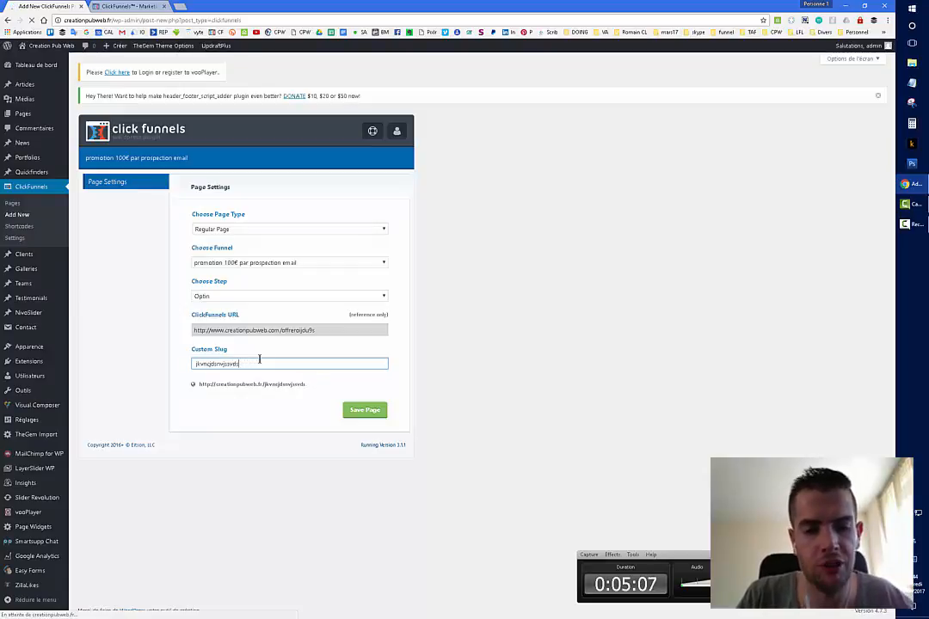
key(BackSpace)
key(BackSpace)
key(BackSpace)
key(BackSpace)
key(BackSpace)
key(BackSpace)
key(BackSpace)
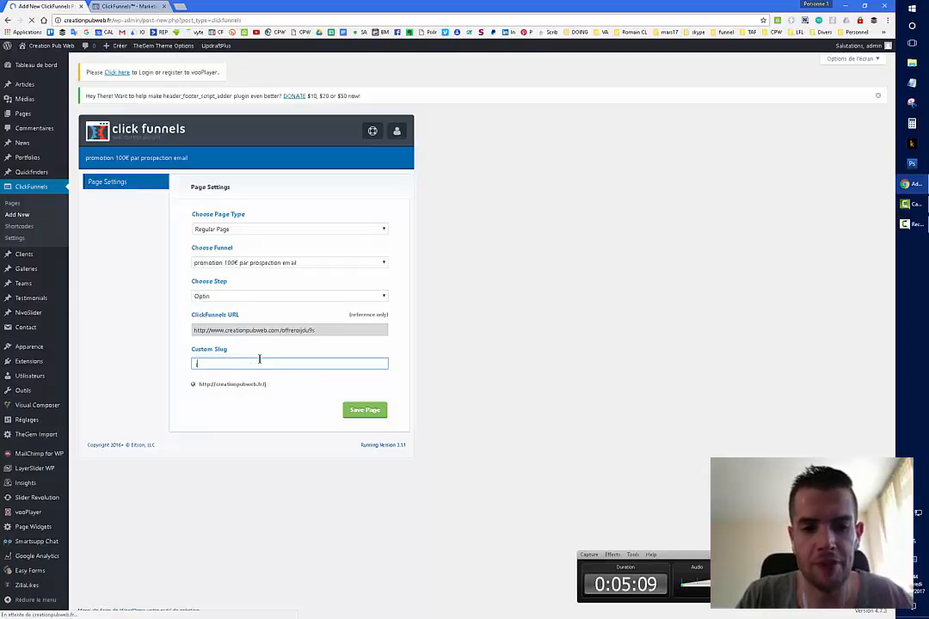
Try "monfunnel" as the new page's custom slug, and clear the slug again
text(monfunn)
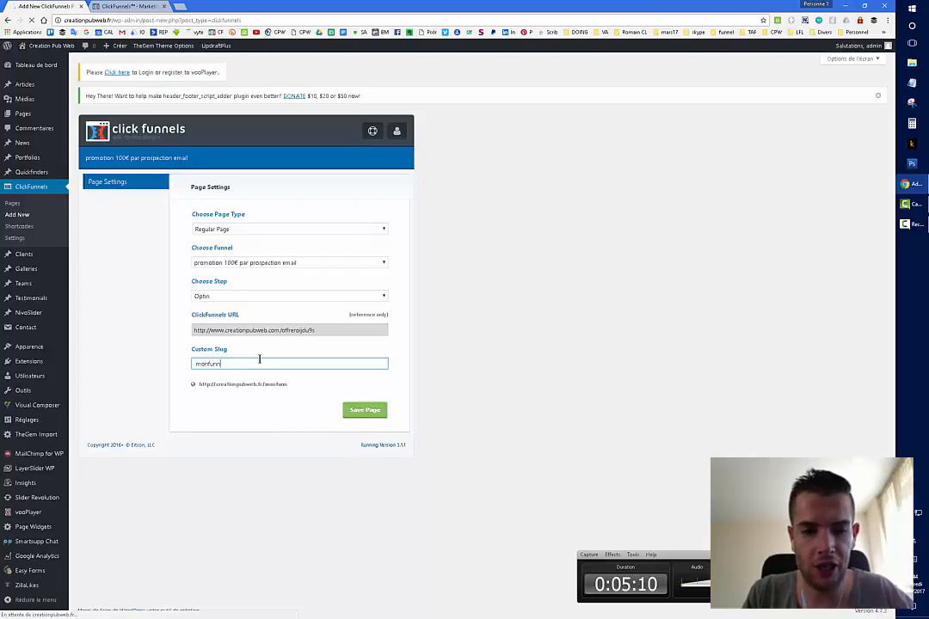
text(el)
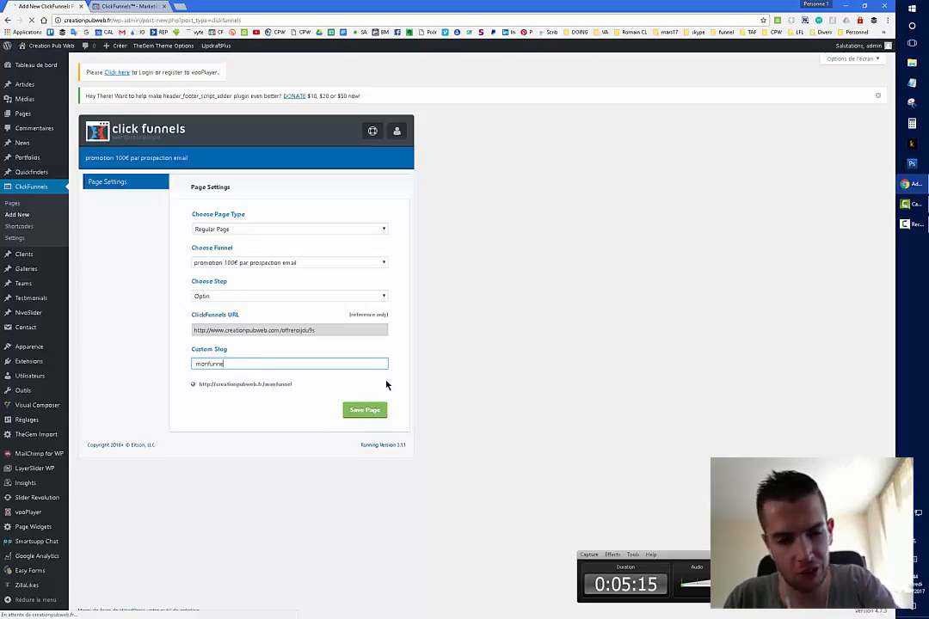
key(BackSpace)
key(BackSpace)
key(BackSpace)
key(BackSpace)
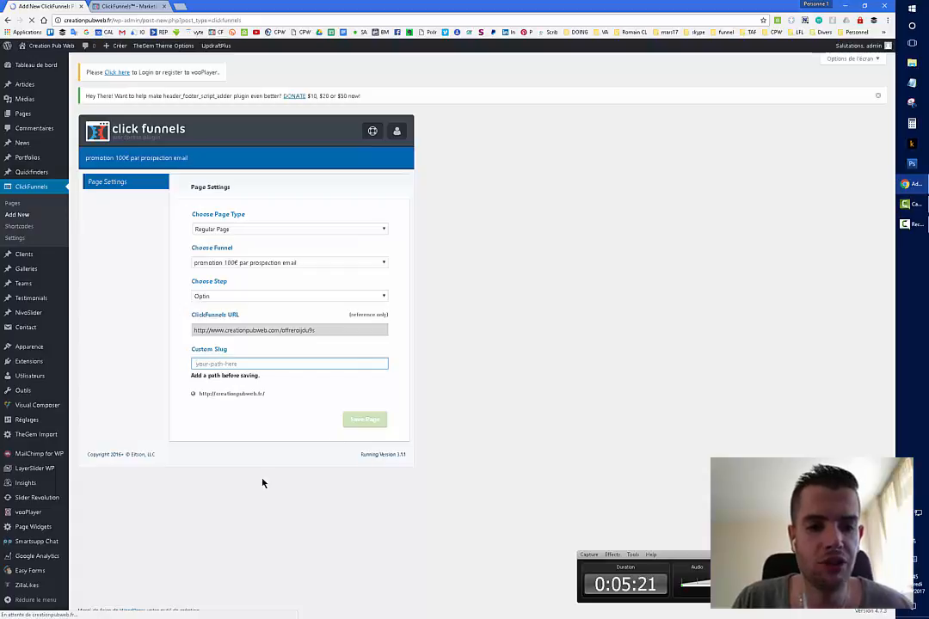
Open the list of ClickFunnels pages, select the "PDC test 11" page, and review the bulk actions and the published pages
click(15, 205)
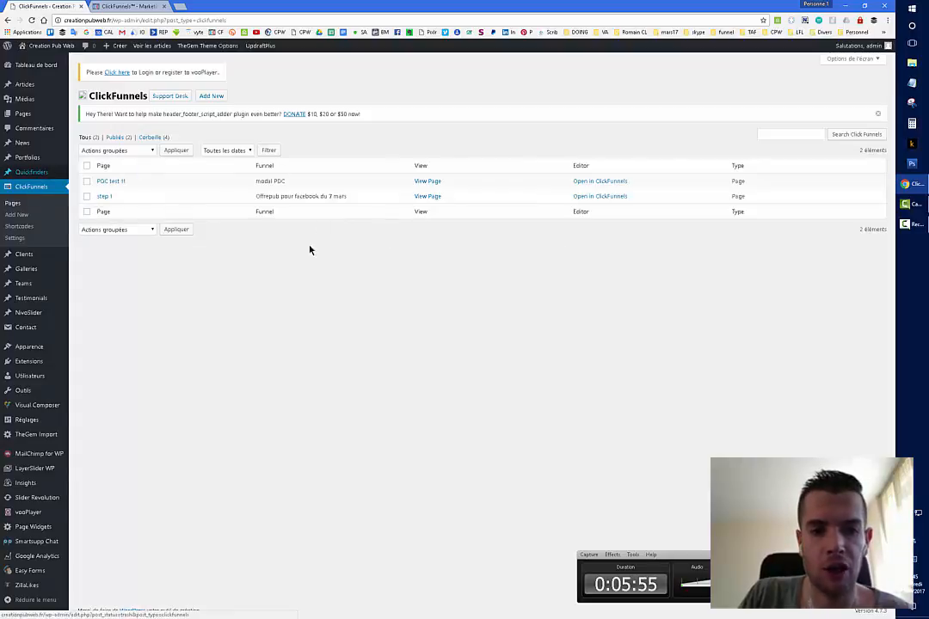
click(86, 181)
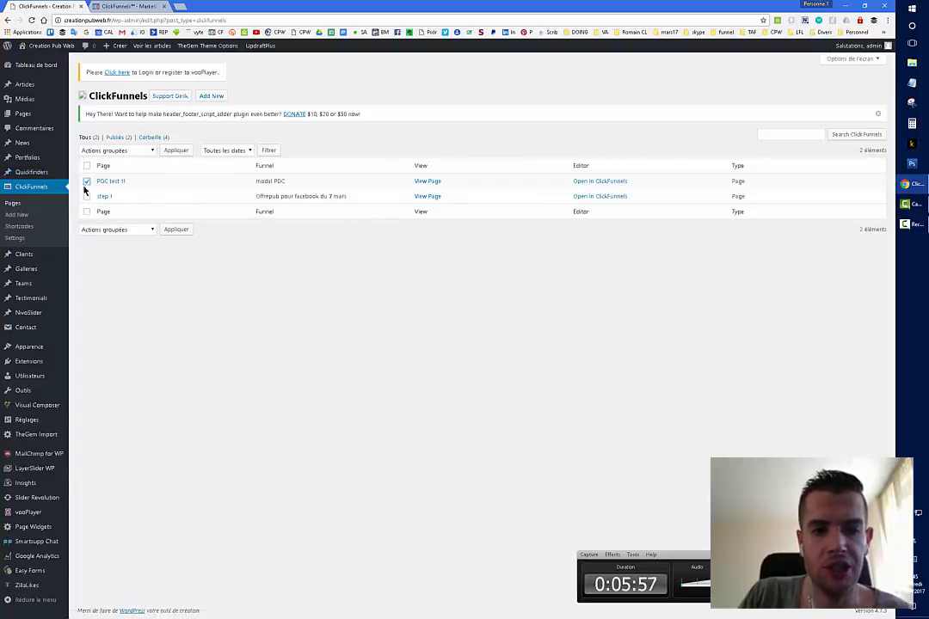
click(146, 150)
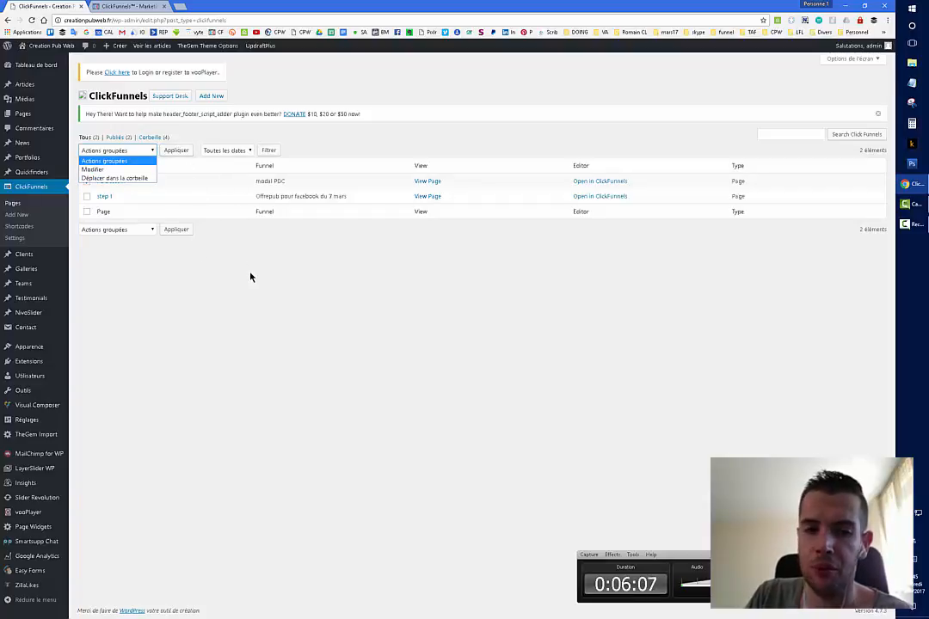
click(86, 181)
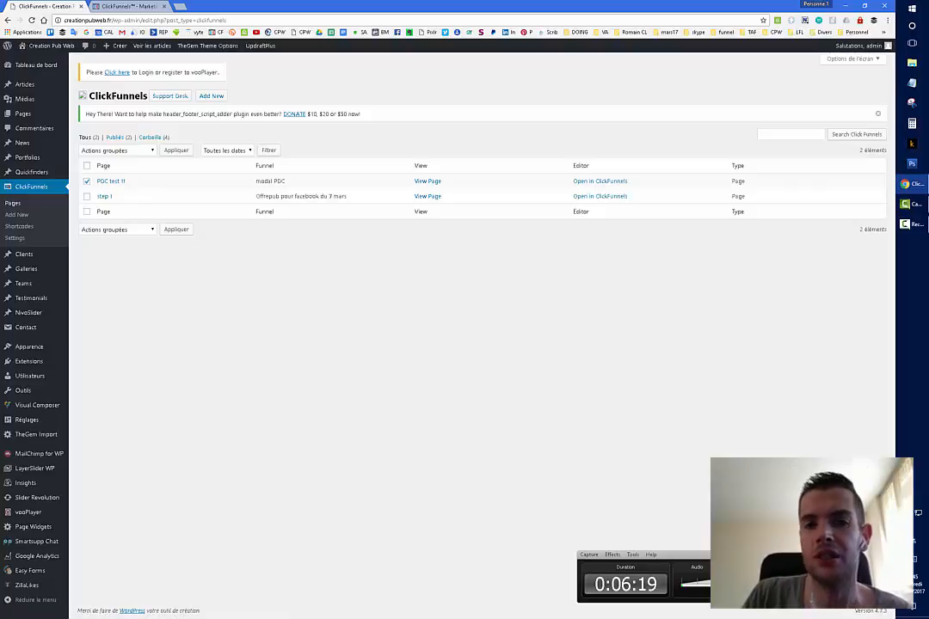
click(117, 138)
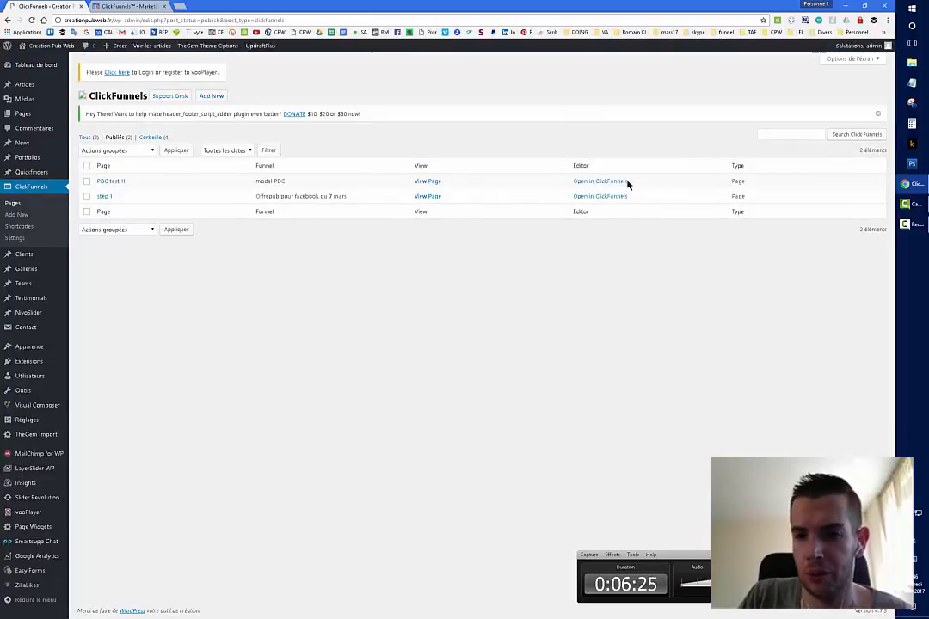
click(86, 137)
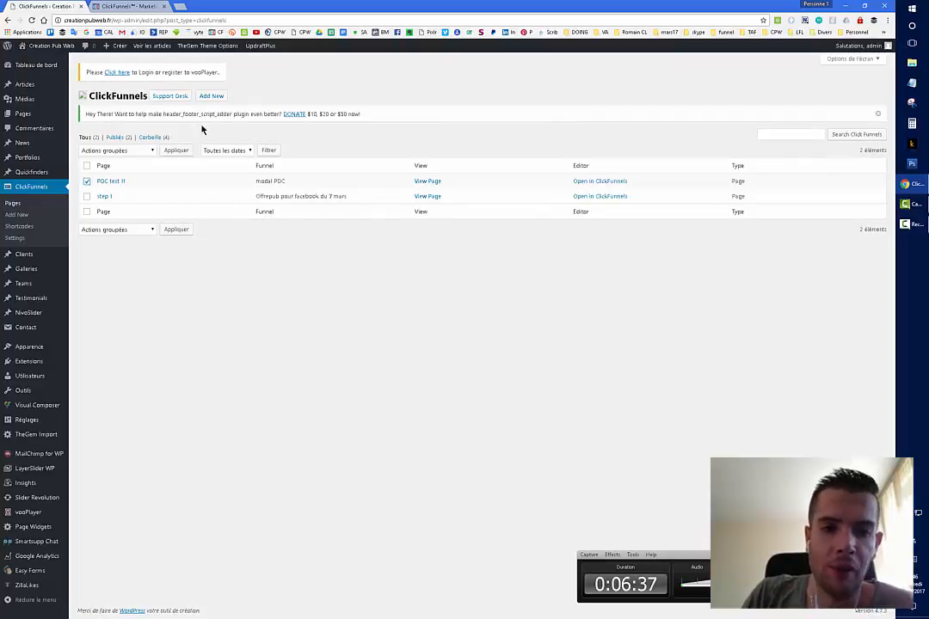
Open bulk editing for the "PDC test 11" page, review the available publication statuses, and cancel the edit
click(145, 150)
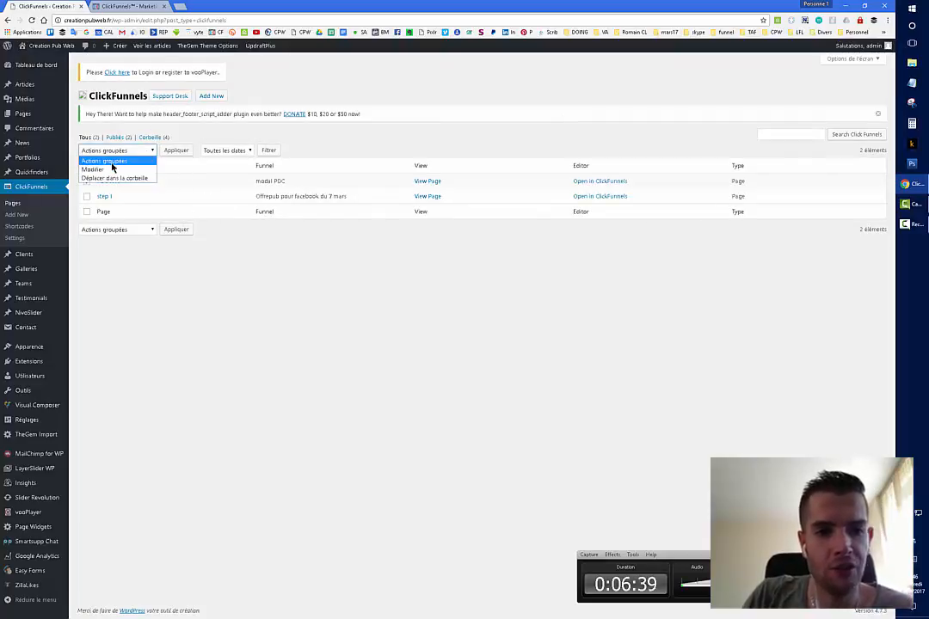
click(114, 163)
key(Down)
click(178, 150)
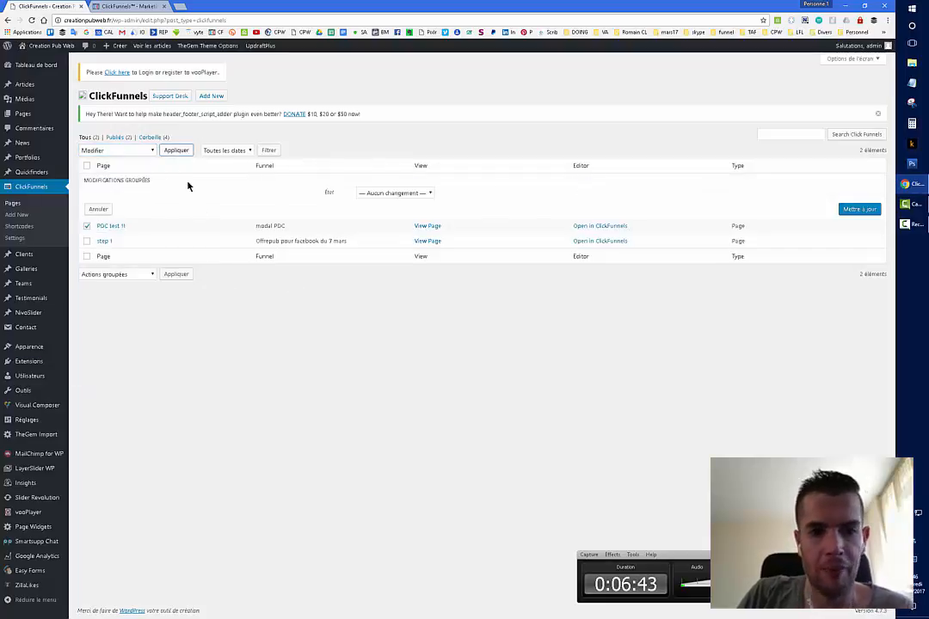
click(429, 199)
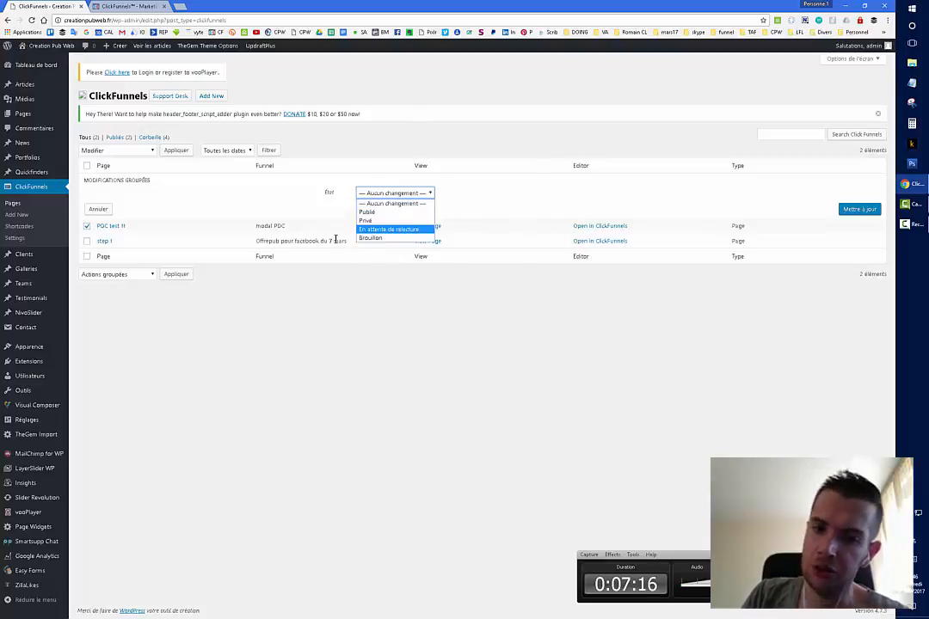
click(500, 196)
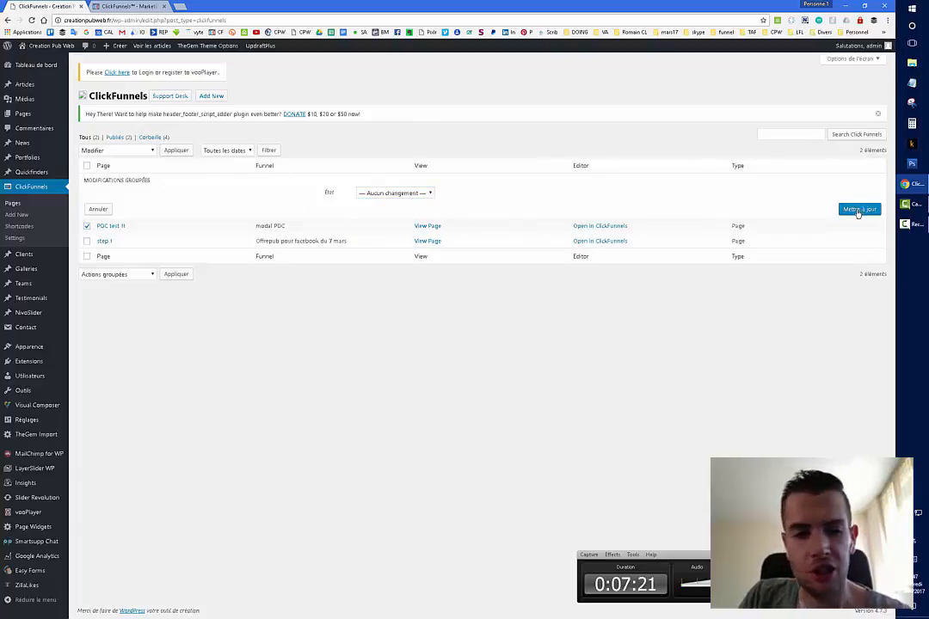
click(98, 209)
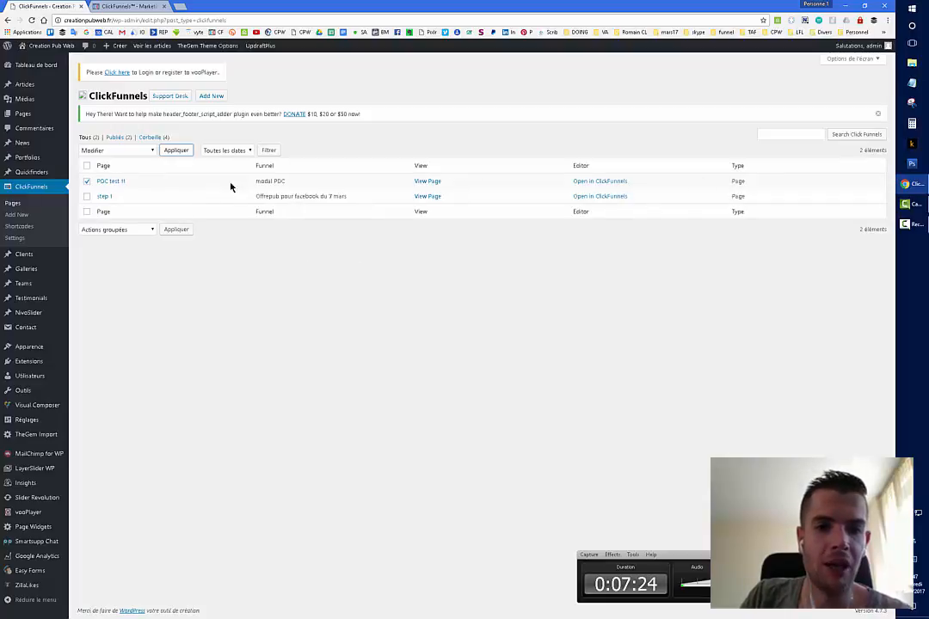
Review the page settings of "PDC test 11", view its live page on the site, and return to the ClickFunnels pages list
click(105, 181)
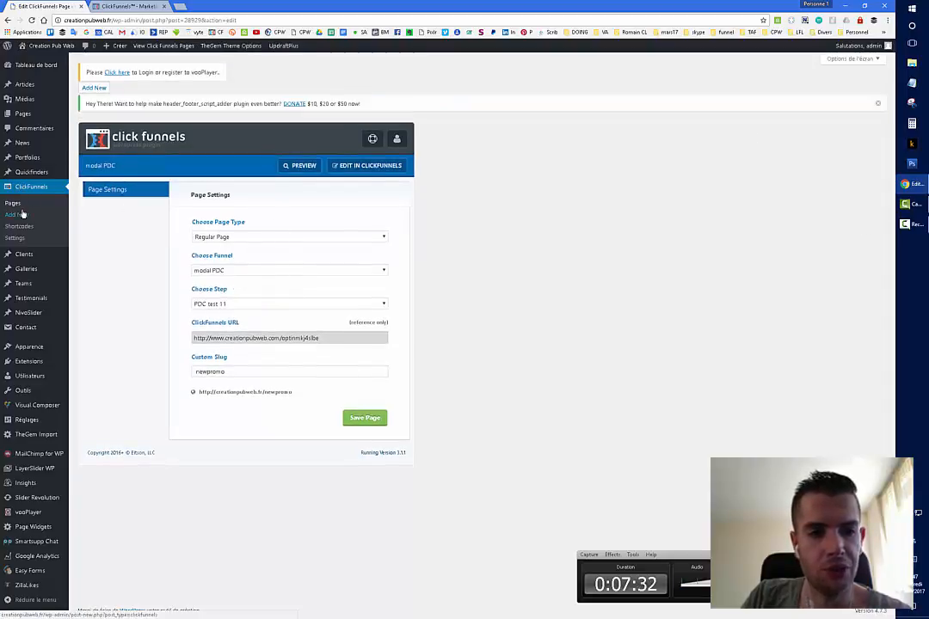
click(15, 204)
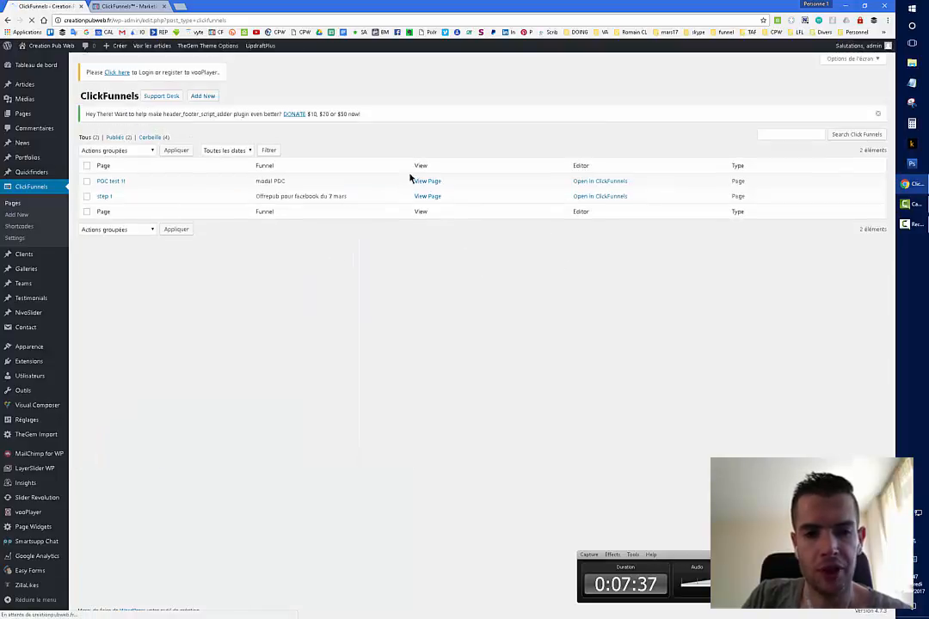
click(430, 182)
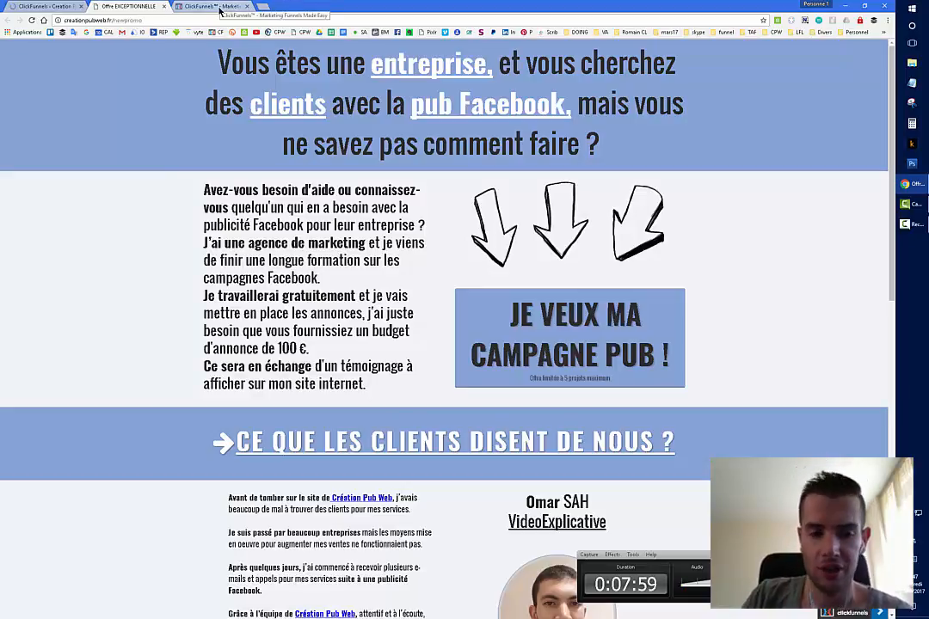
click(60, 5)
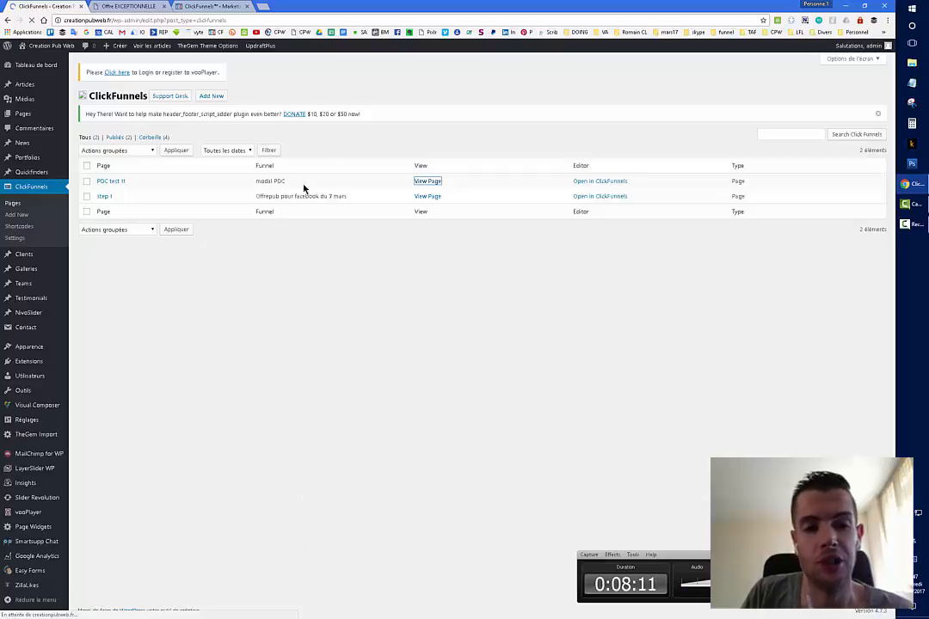
mouse_move(31, 98)
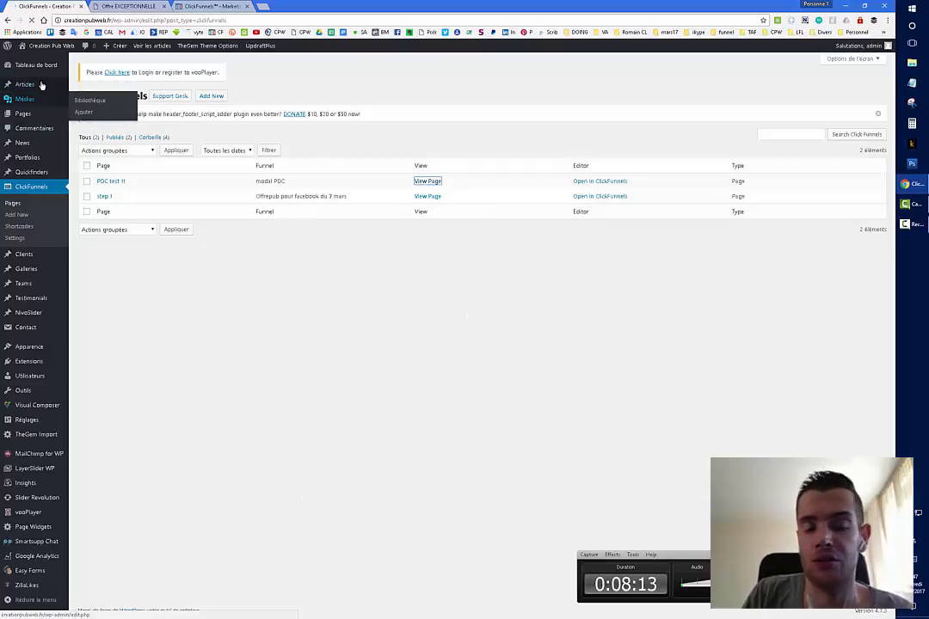